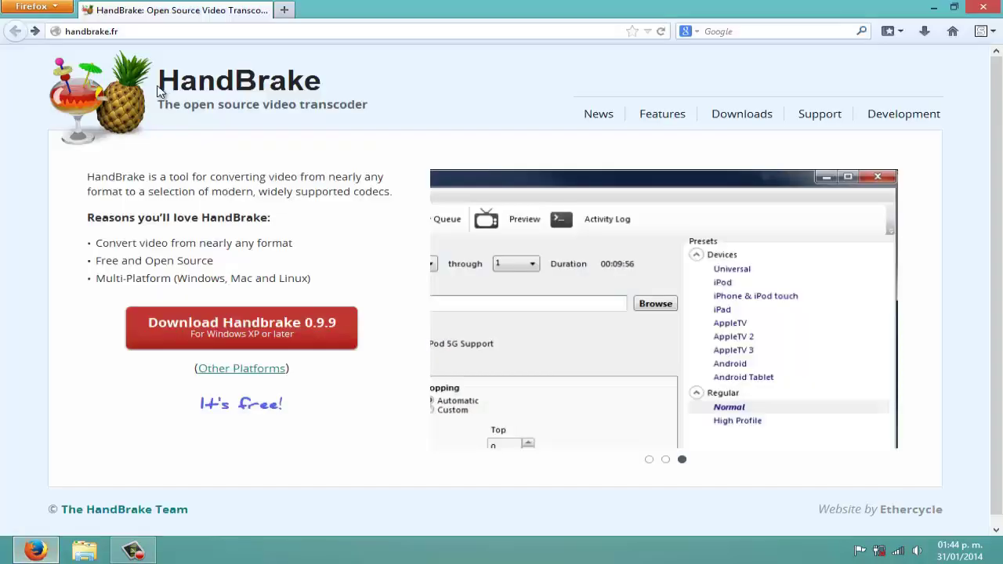
Open the Downloads page of the HandBrake website
left_click_drag(159, 78, 387, 91)
left_click(396, 102)
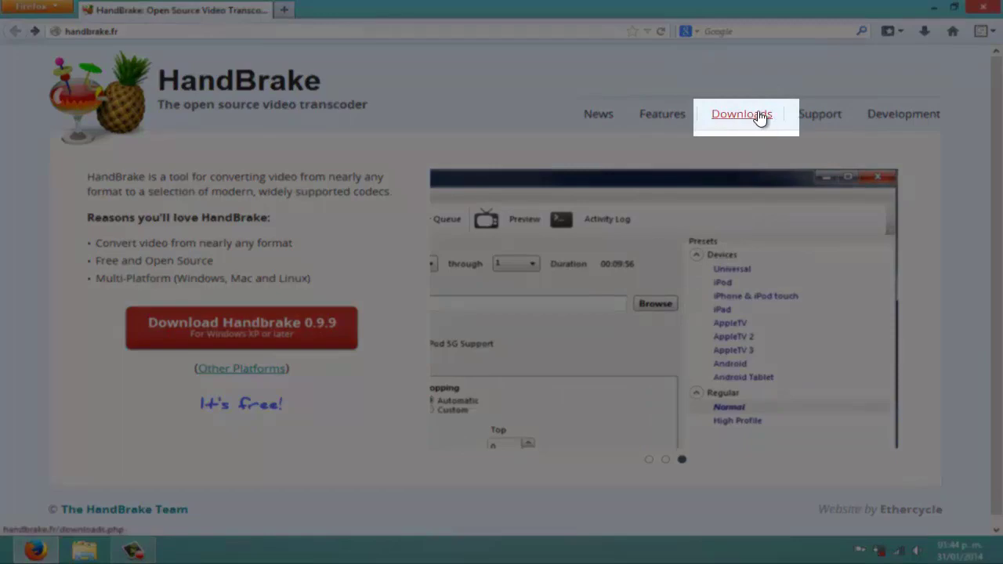
left_click(759, 117)
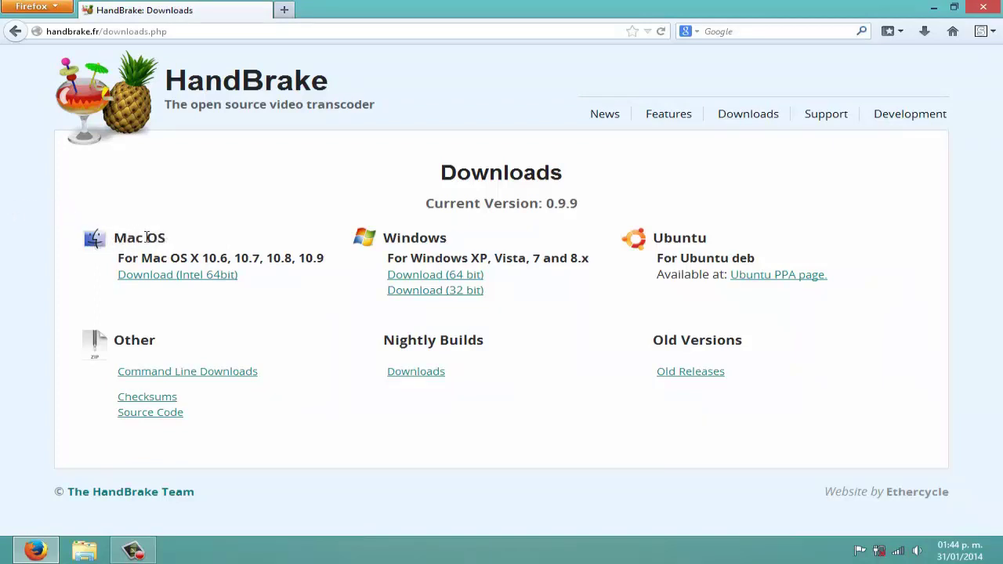
Examine the HandBrake downloads offered for Mac OS, Windows and Ubuntu, including the supported Windows versions
left_click_drag(114, 238, 188, 240)
left_click_drag(384, 238, 445, 235)
left_click_drag(654, 238, 708, 237)
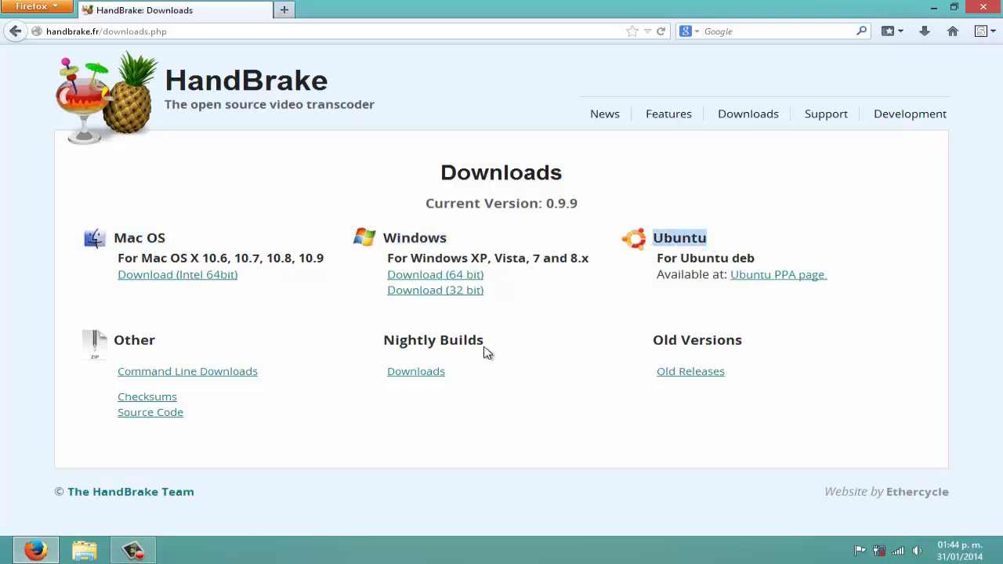
left_click(208, 343)
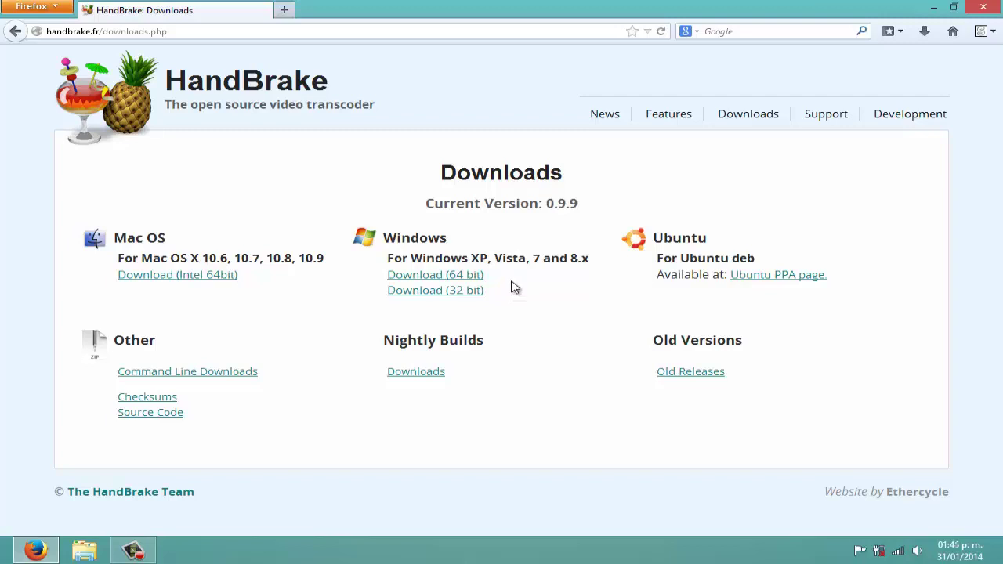
left_click(441, 275)
left_click_drag(407, 254, 553, 257)
left_click(553, 257)
Switch to File Explorer, view the properties of Equipo, and close the window
left_click(93, 549)
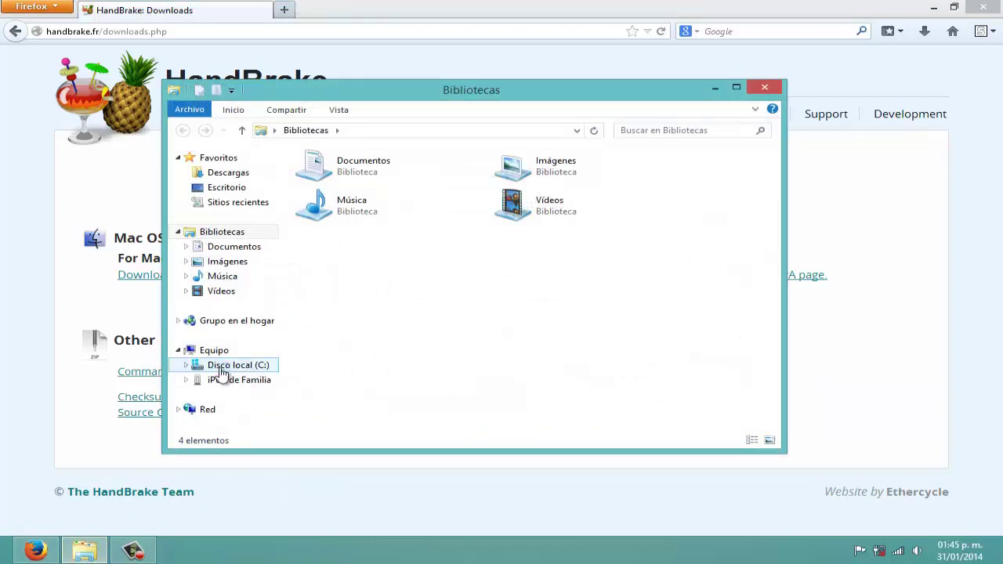
right_click(220, 366)
left_click(263, 362)
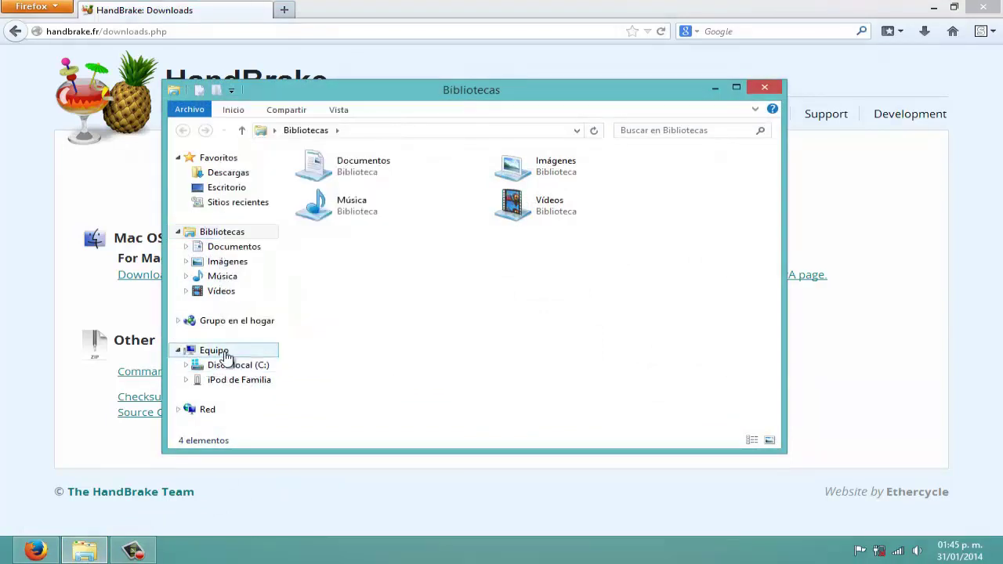
left_click(226, 351)
right_click(234, 352)
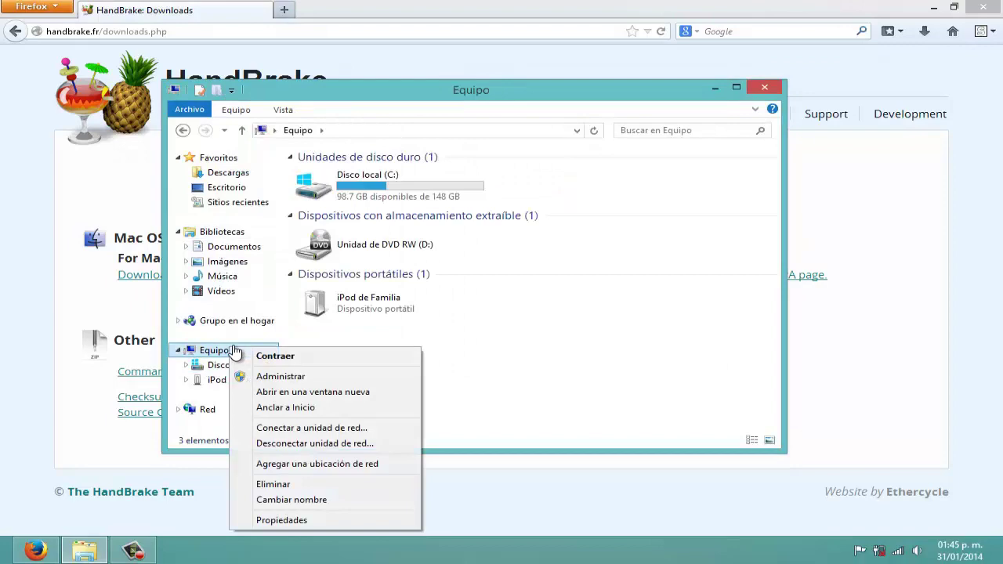
left_click(319, 520)
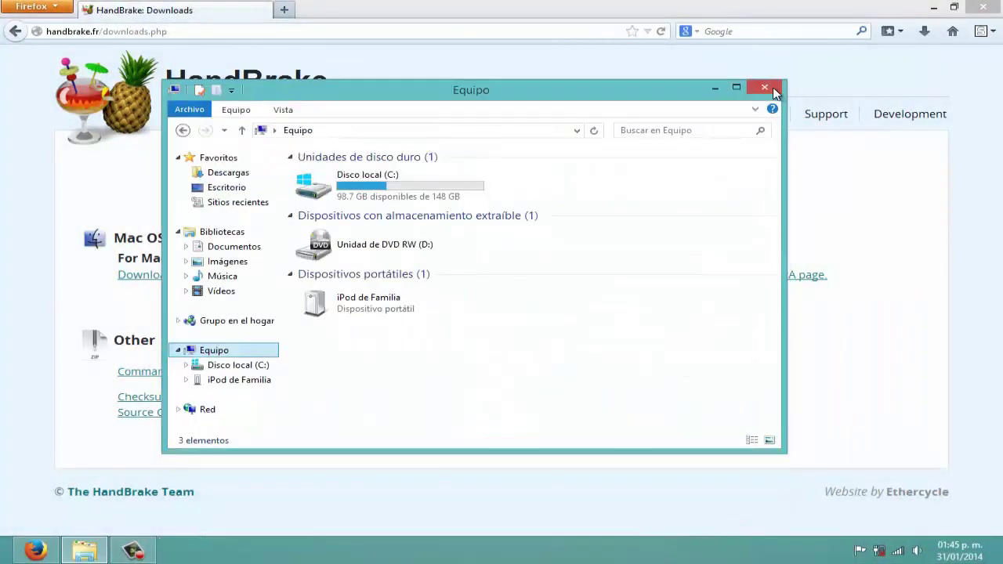
left_click(766, 92)
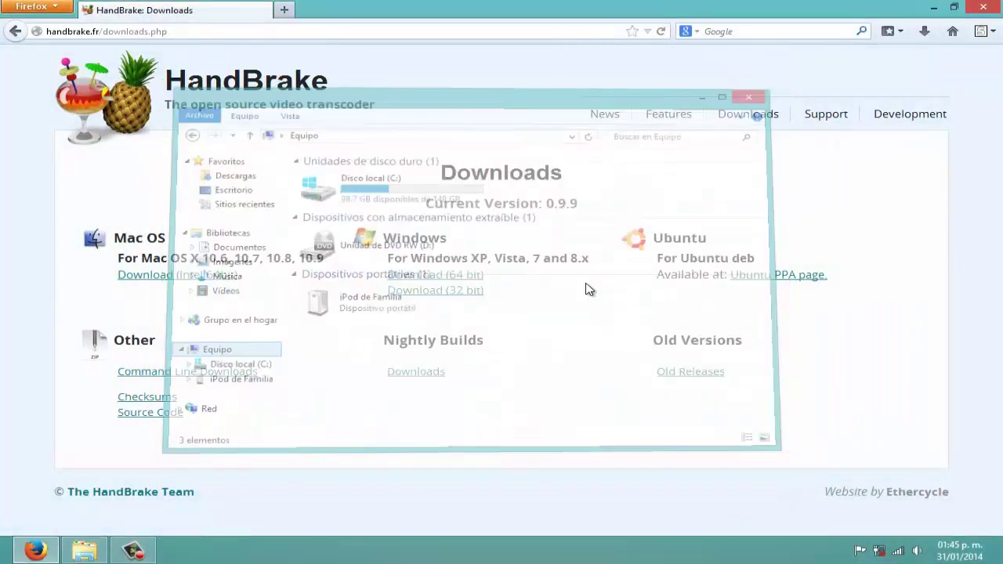
Download the 32-bit Windows version of HandBrake and save the file HandBrake-0.9.9-1_i686-Win_GUI.exe
left_click(438, 294)
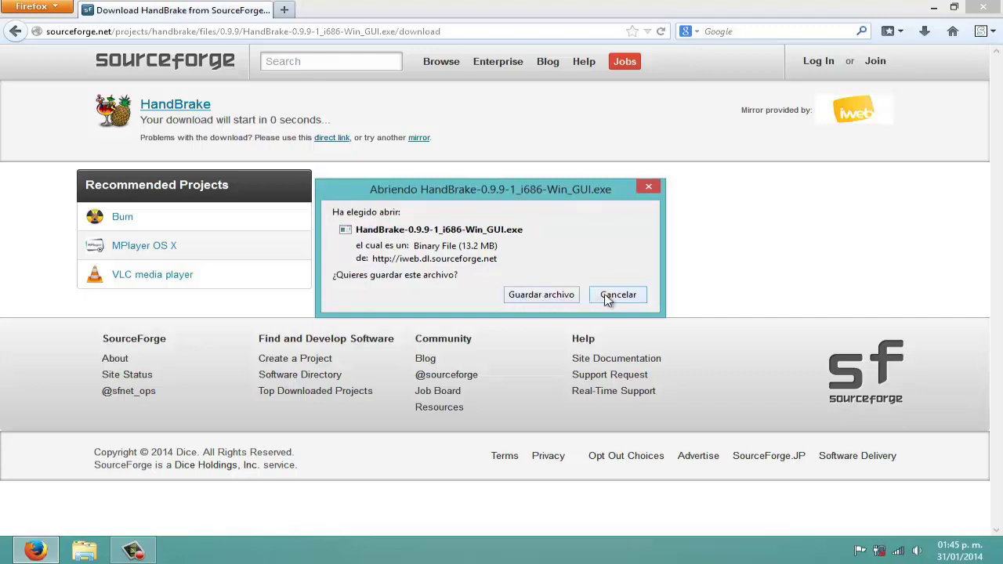
left_click(571, 298)
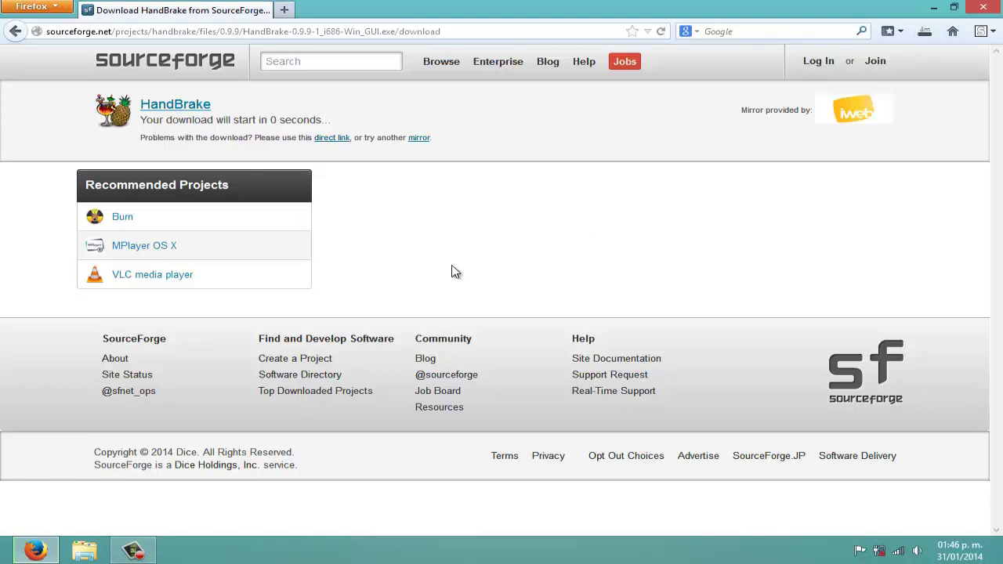
Switch to File Explorer, locate the HandBrake installer in the Descargas folder, and close the window
left_click(79, 551)
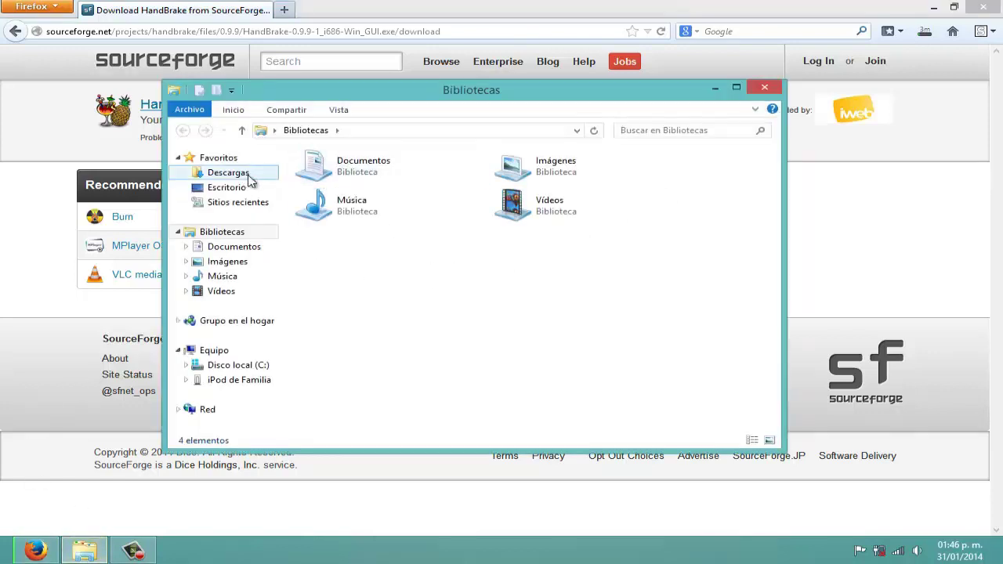
left_click(259, 173)
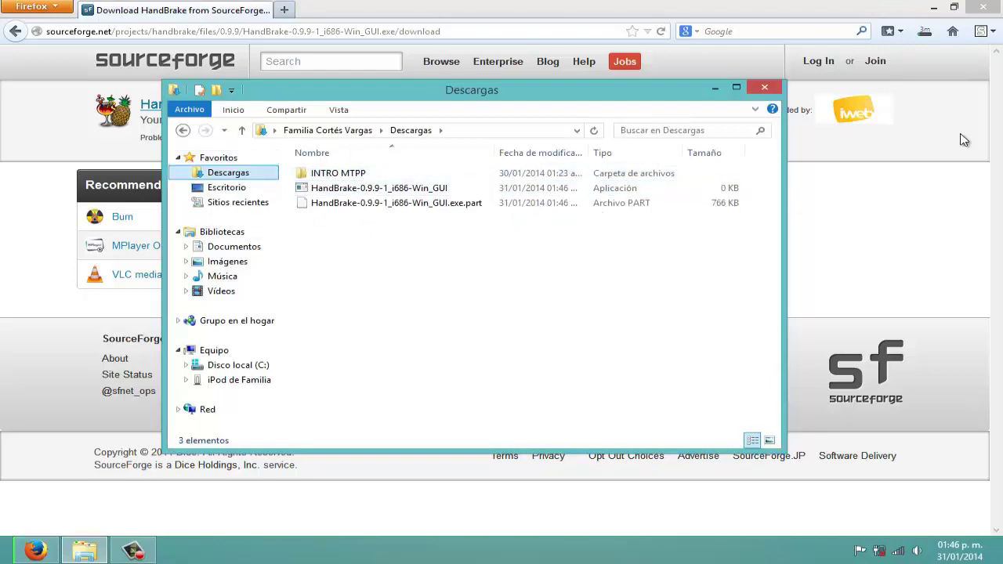
left_click(440, 191)
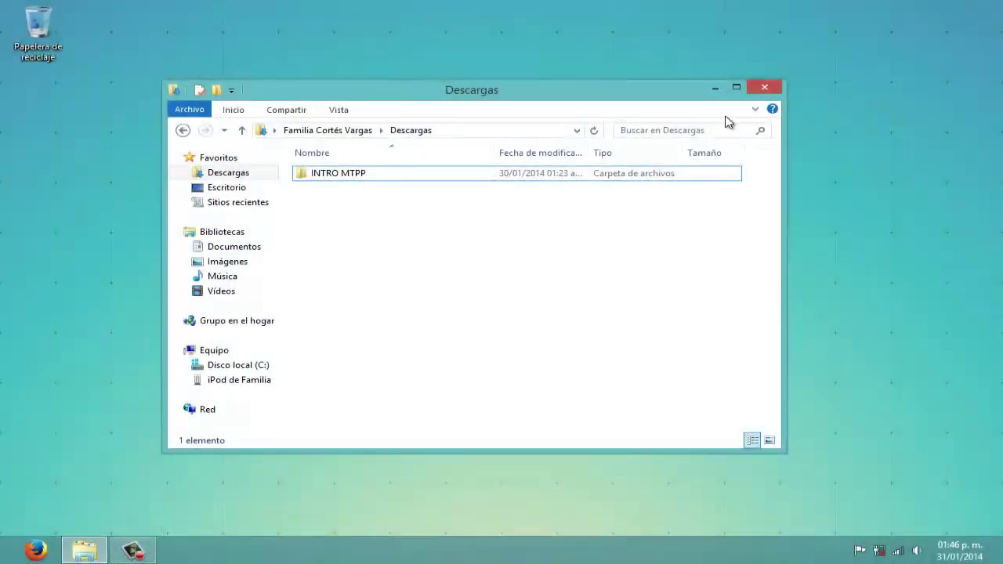
key("alt+F4")
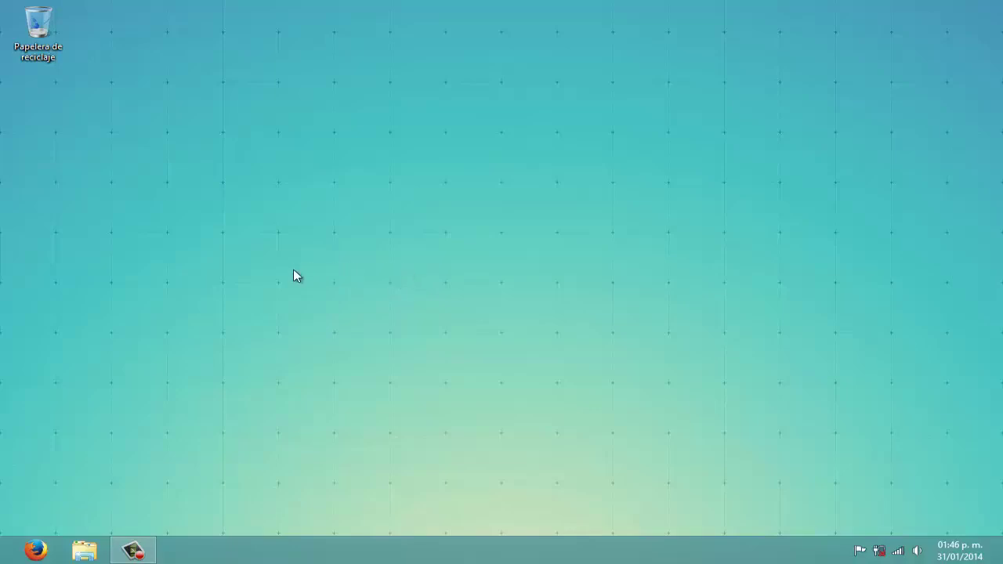
left_click_drag(281, 269, 651, 385)
left_click_drag(233, 146, 126, 188)
Launch HandBrake from the Windows Start screen
key("super")
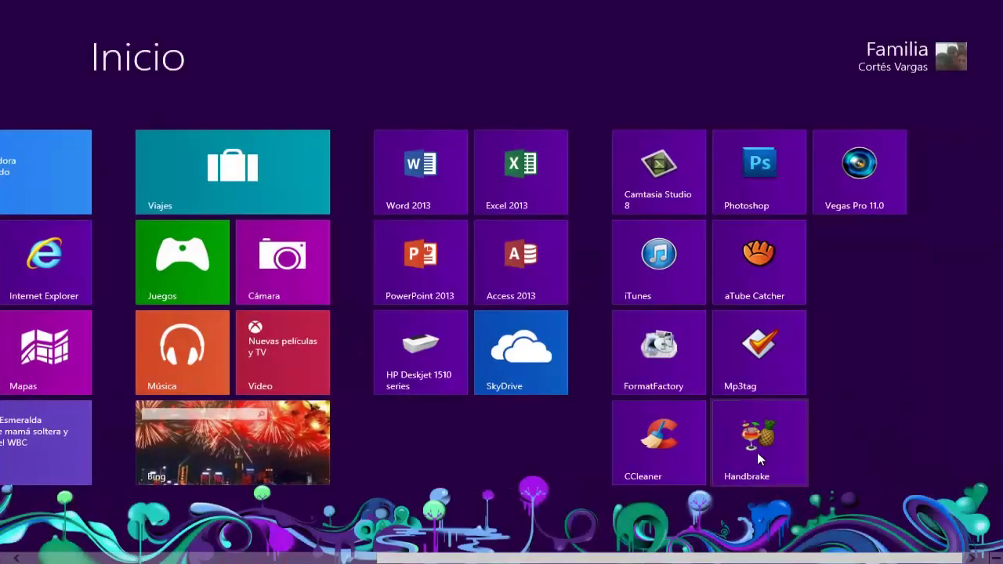
right_click(719, 461)
key("super")
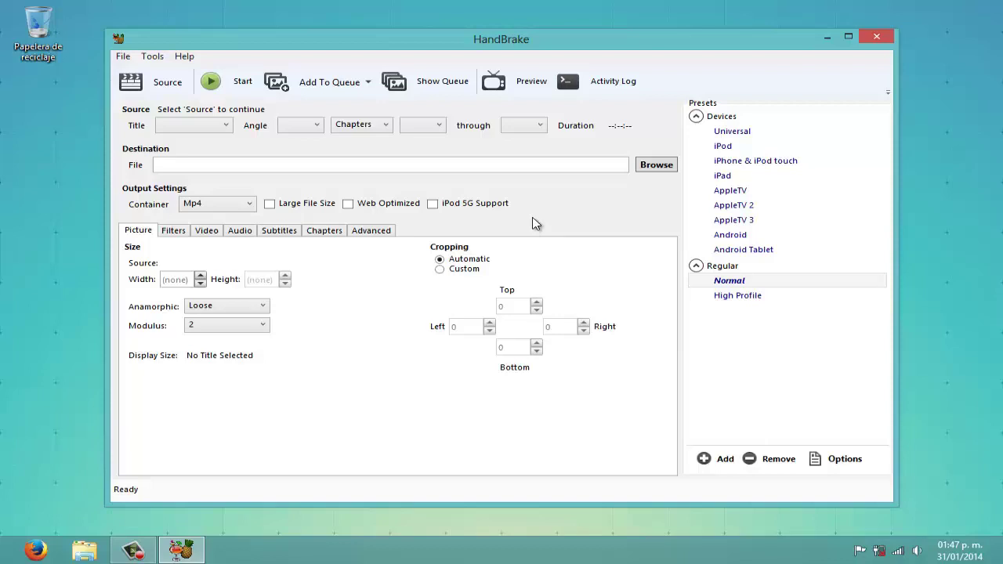
left_click(125, 63)
left_click(416, 153)
left_click(165, 83)
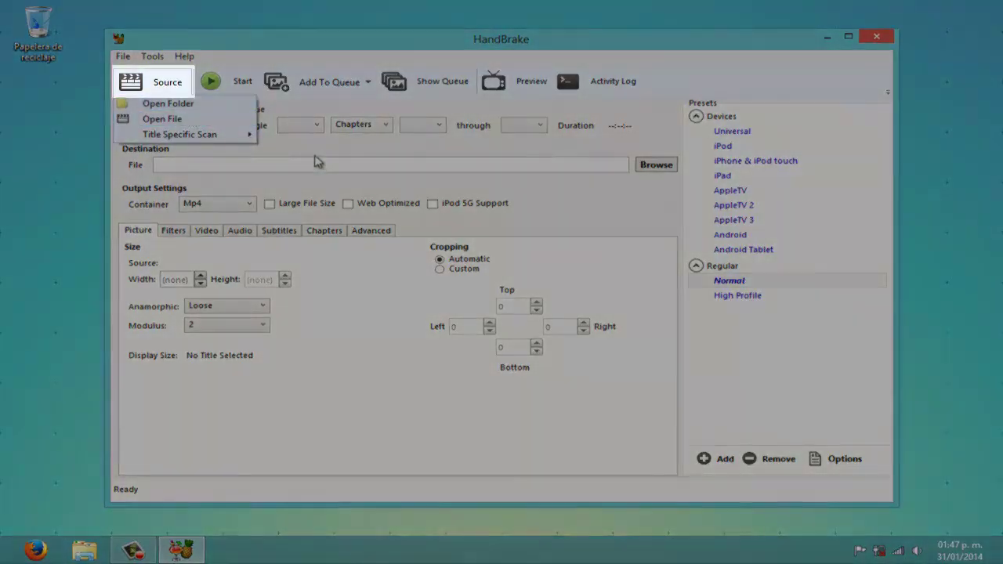
left_click(164, 85)
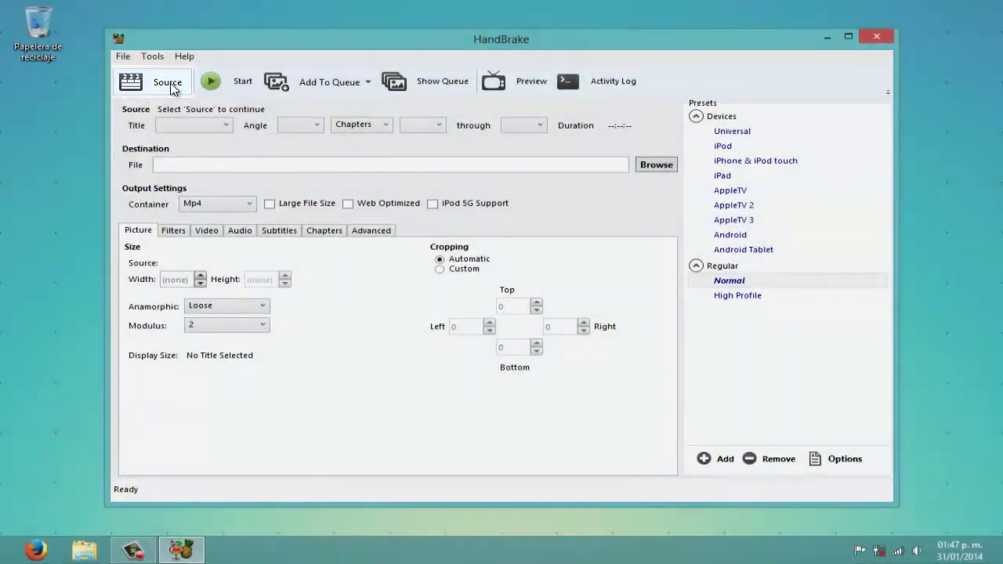
Load the video file FINAL from the YT folder in the Vídeos library as the source
left_click(167, 86)
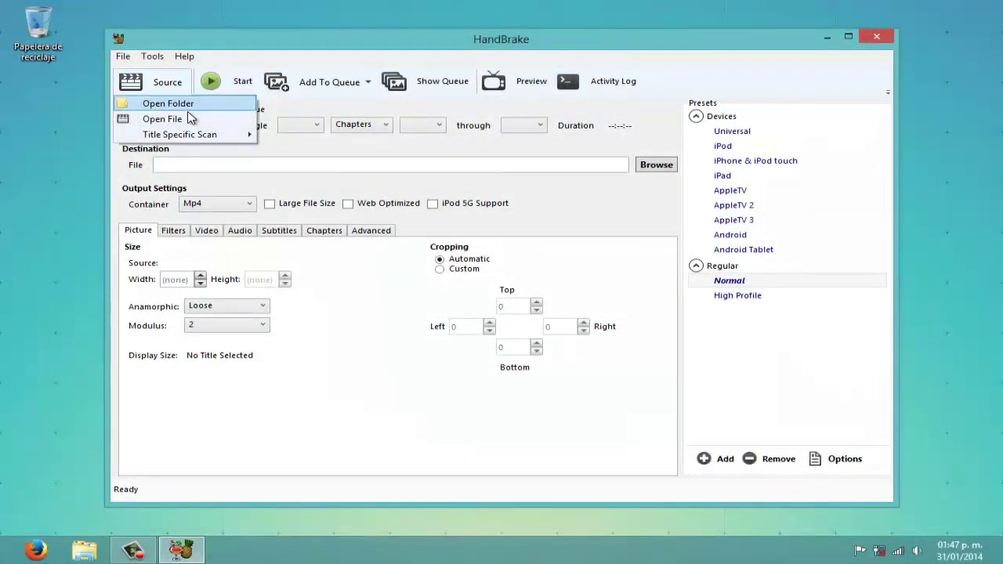
left_click(180, 124)
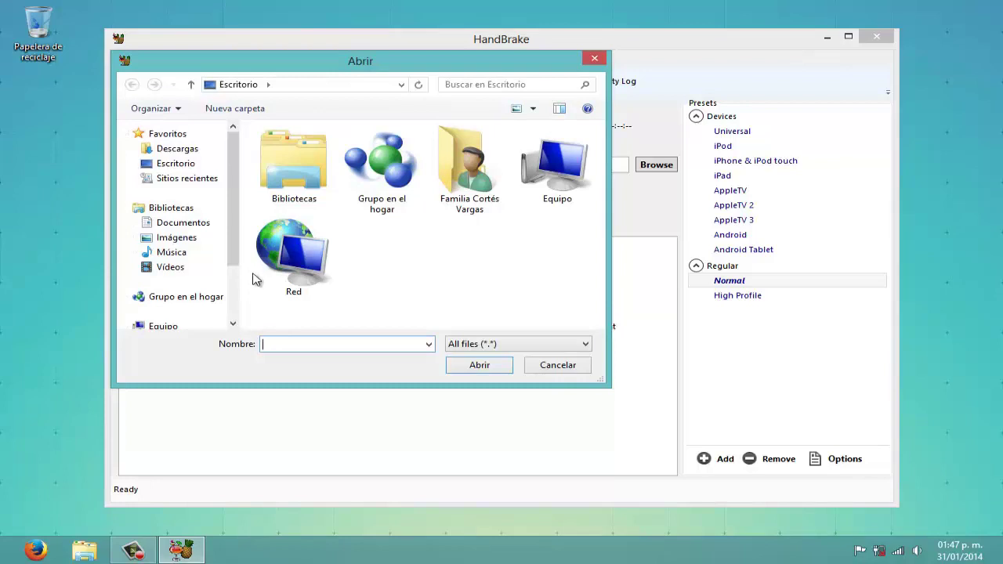
left_click(174, 267)
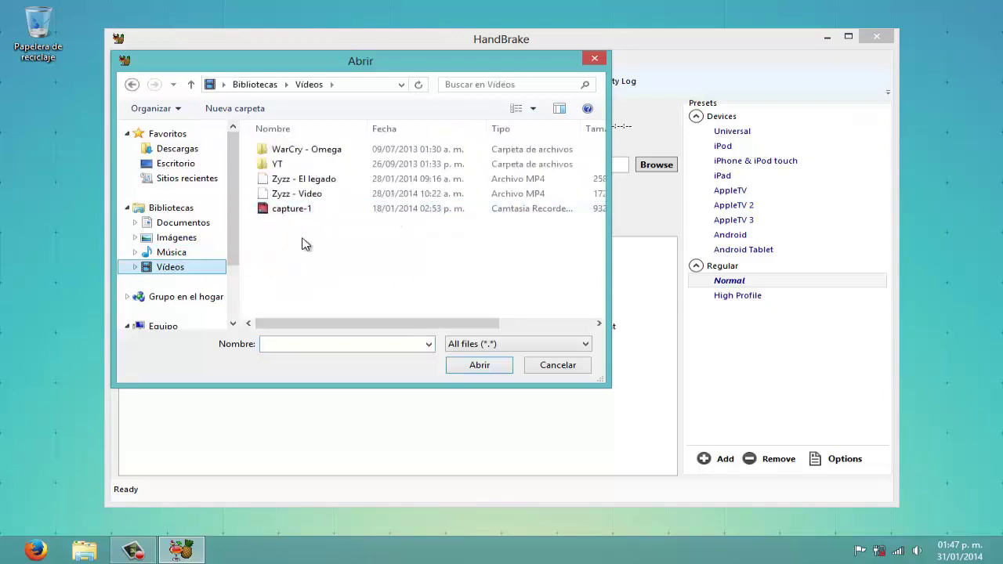
double_click(318, 167)
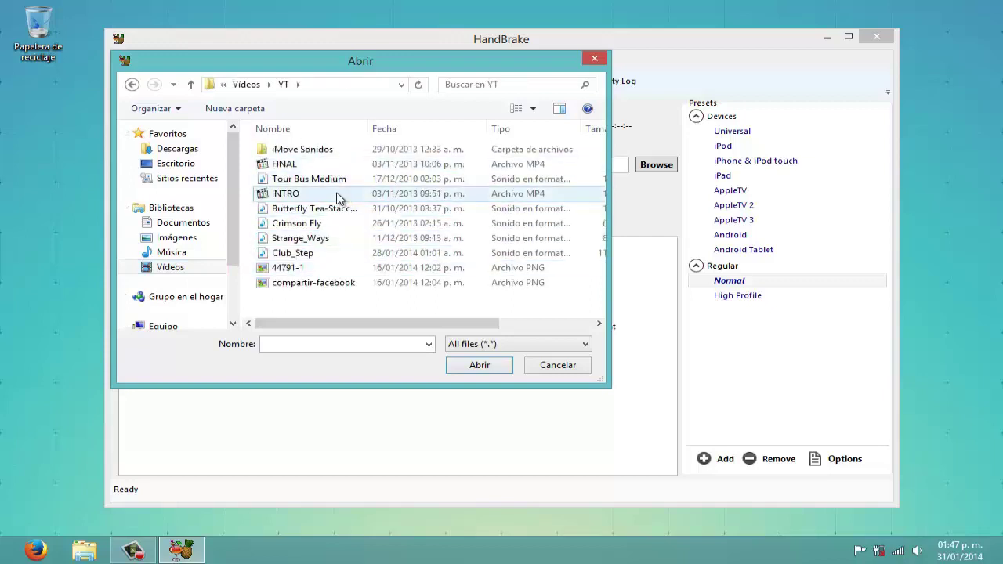
left_click(341, 166)
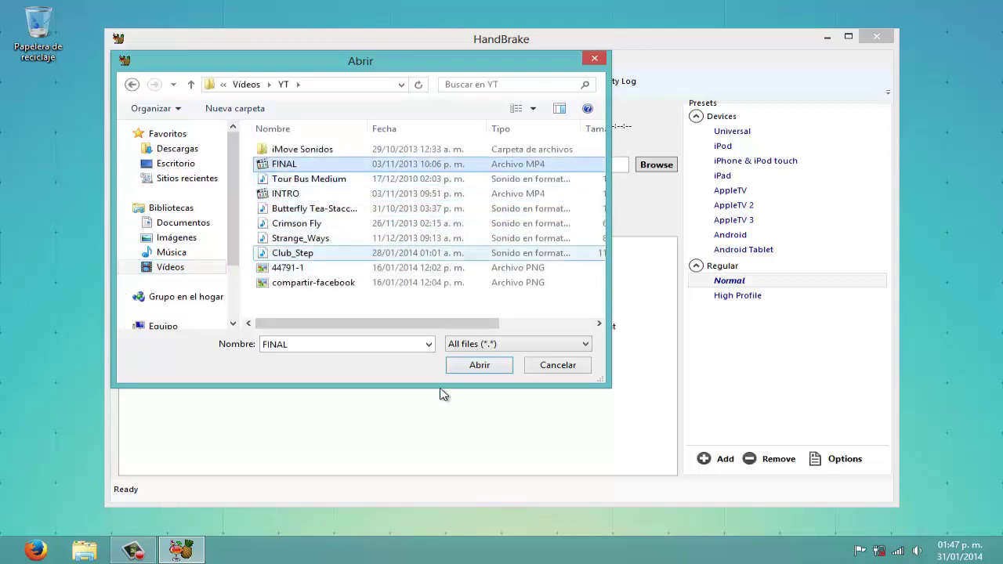
left_click(479, 365)
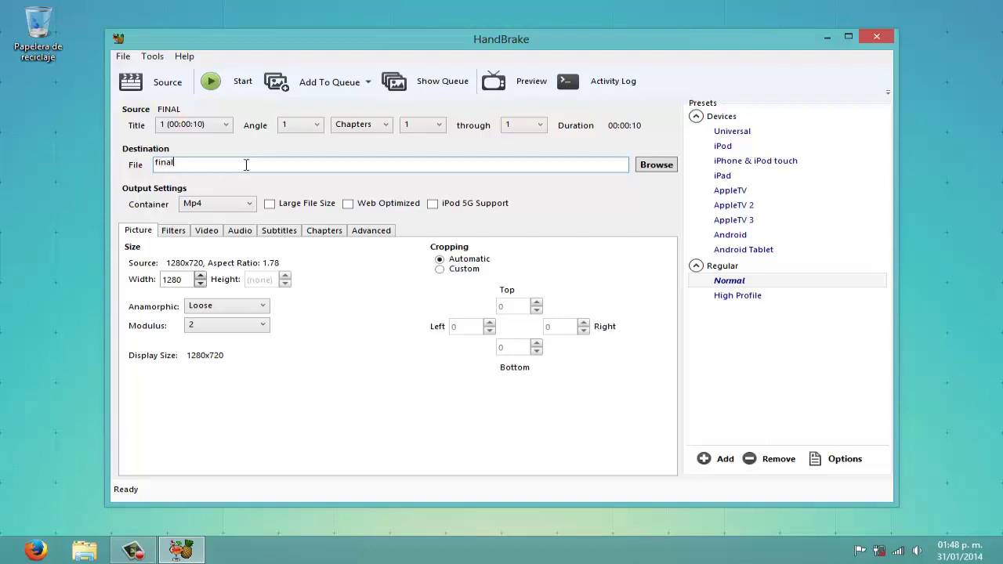
Set the destination to an mp4 file named final2 on the desktop (Escritorio)
left_click(659, 170)
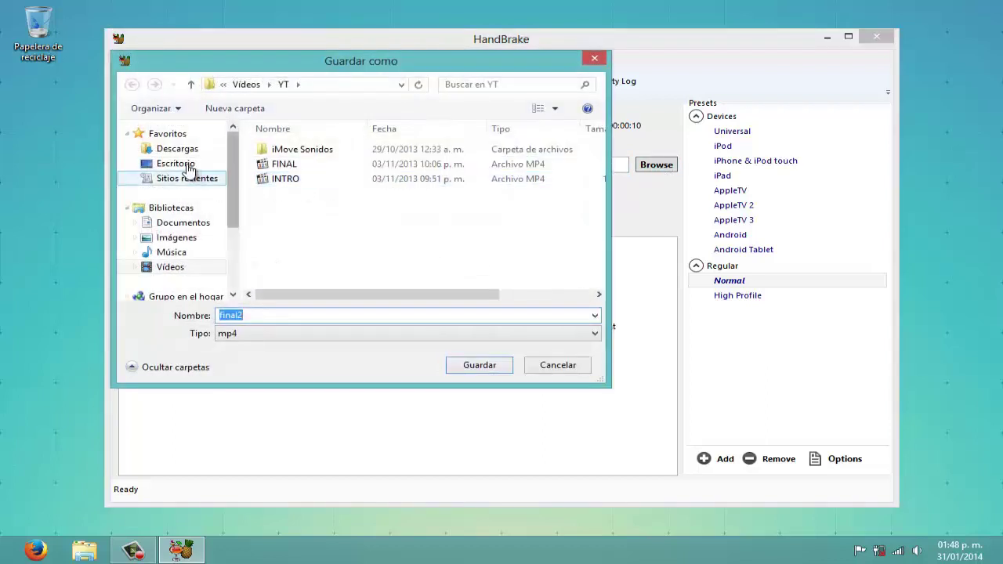
left_click(181, 164)
left_click(465, 365)
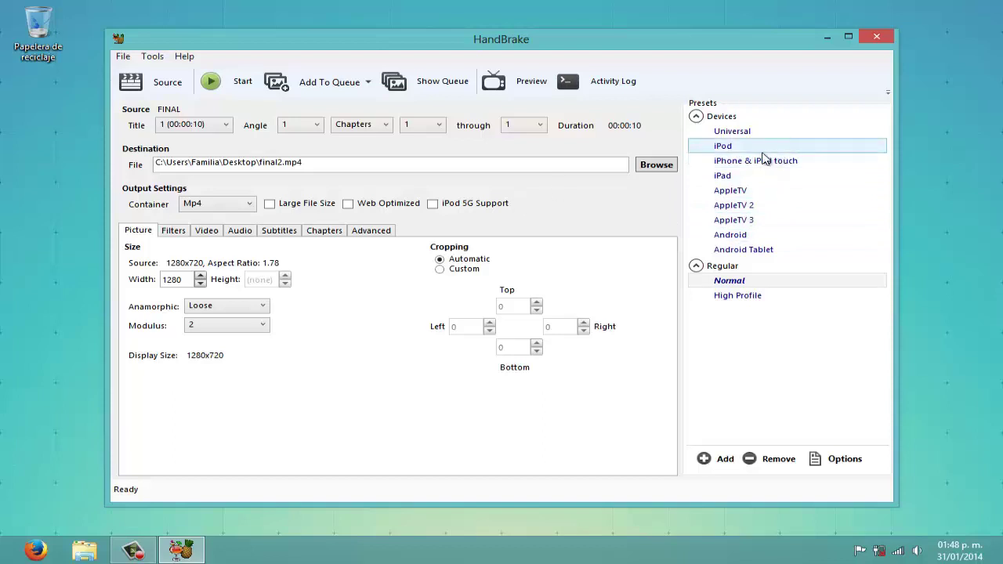
Compare the output settings of the iPod, iPhone & iPod touch, iPad, AppleTV, AppleTV 2 and AppleTV 3 presets
left_click(787, 163)
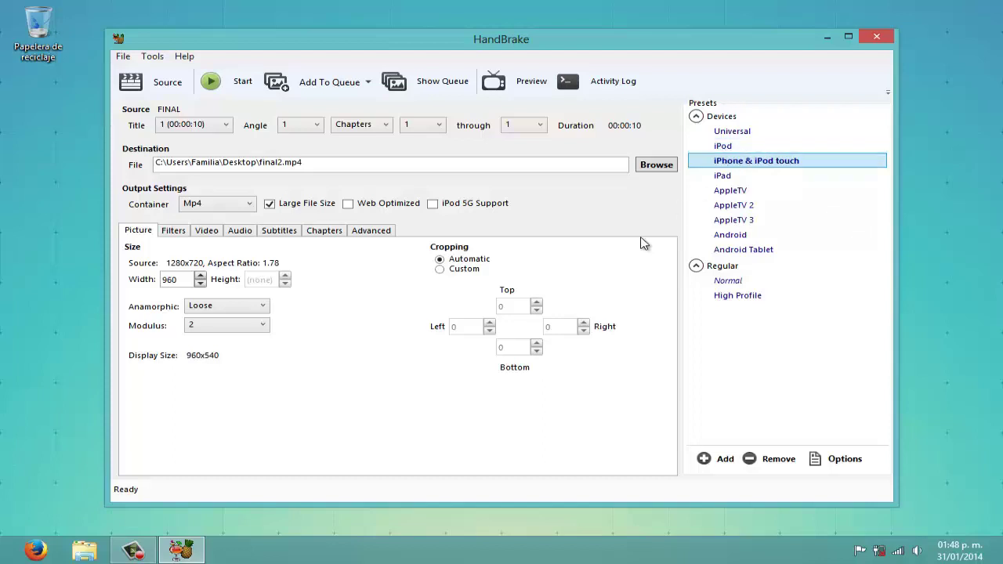
left_click(723, 146)
left_click(756, 161)
left_click(751, 147)
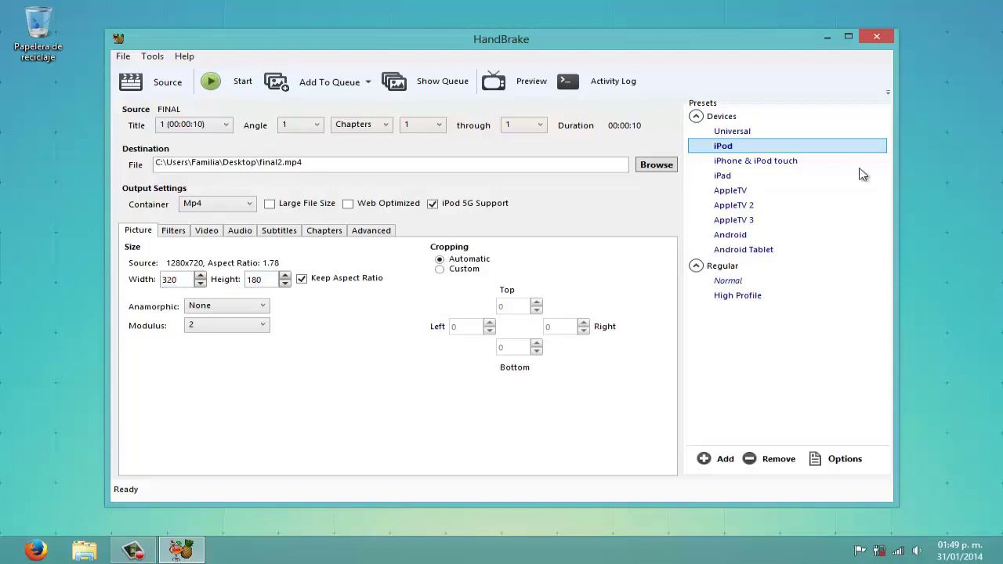
left_click(764, 162)
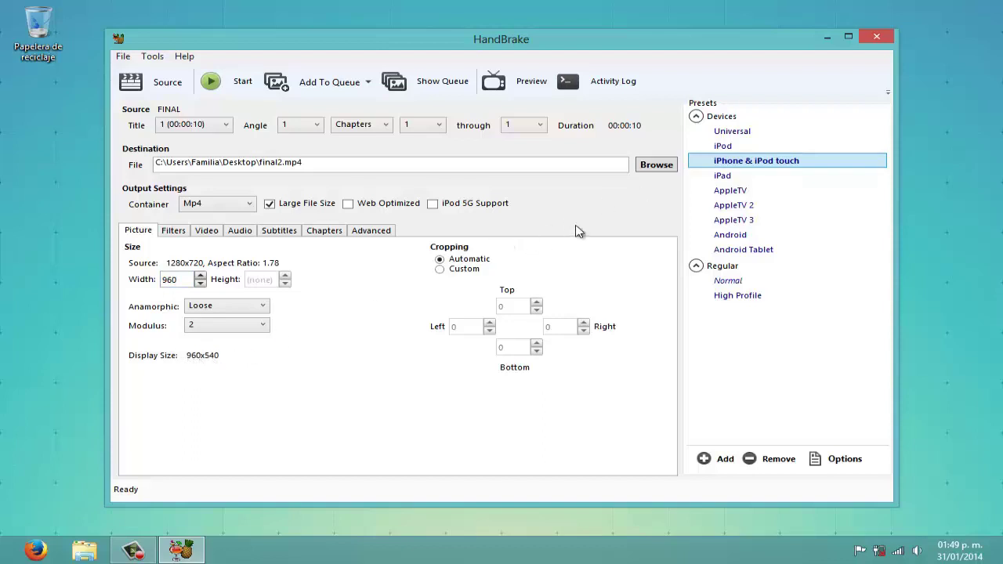
left_click(745, 178)
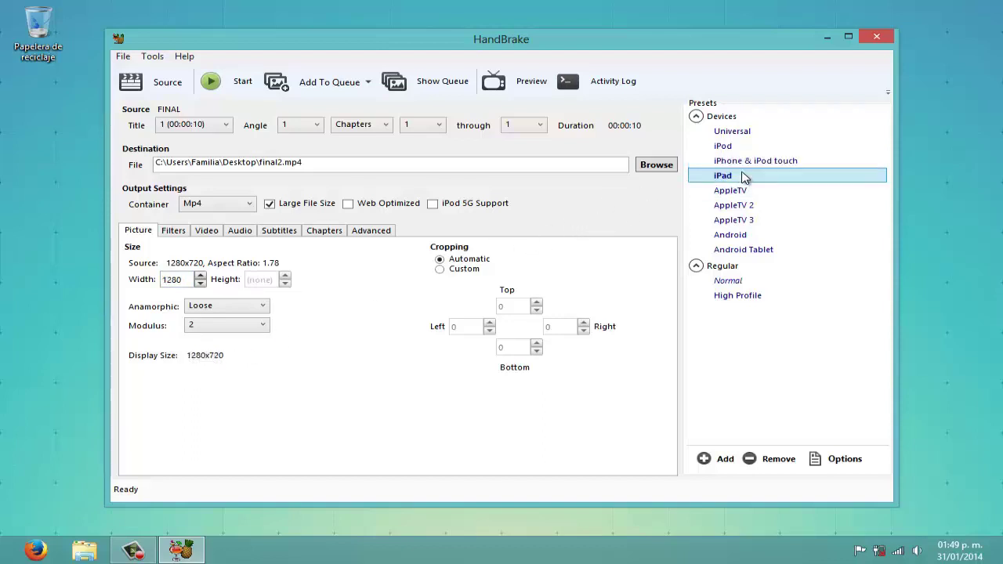
left_click(740, 193)
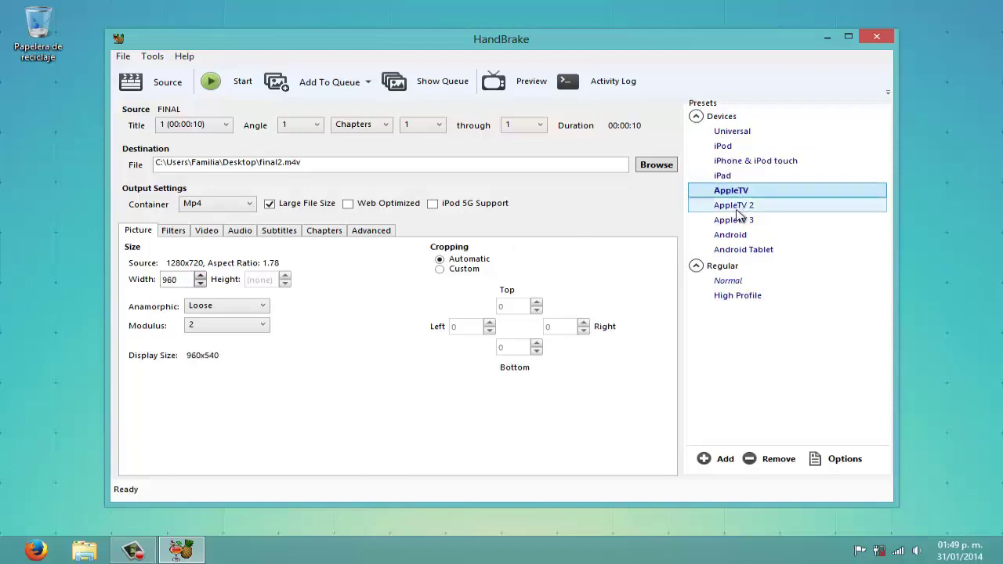
left_click(737, 206)
left_click(741, 220)
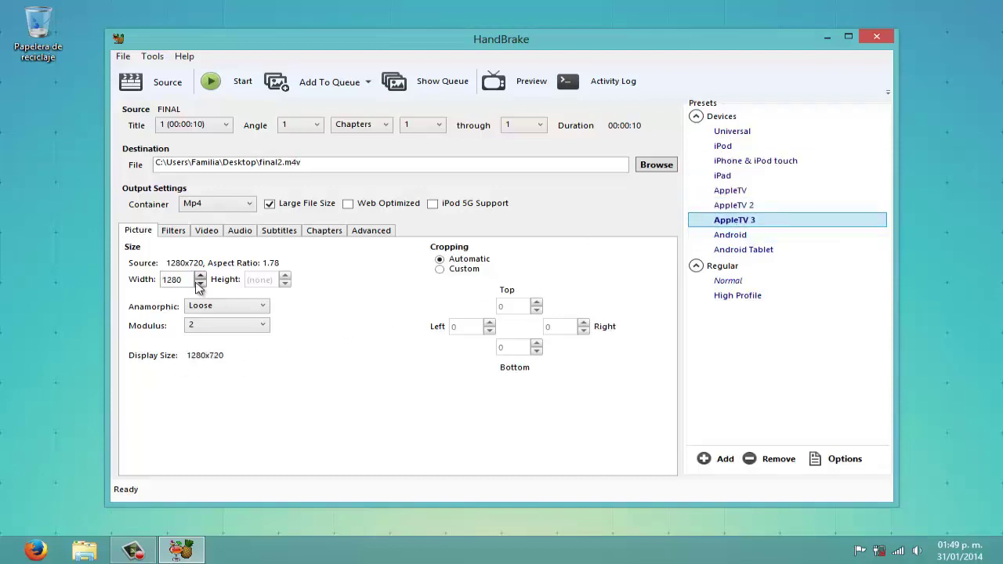
Convert the video with the iPhone & iPod touch preset and close HandBrake
left_click(748, 165)
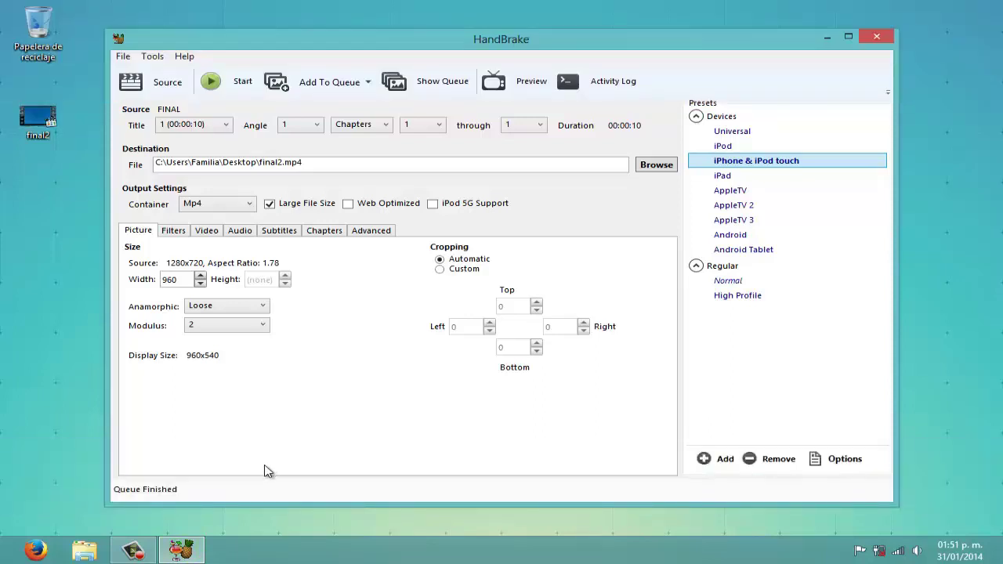
left_click(877, 35)
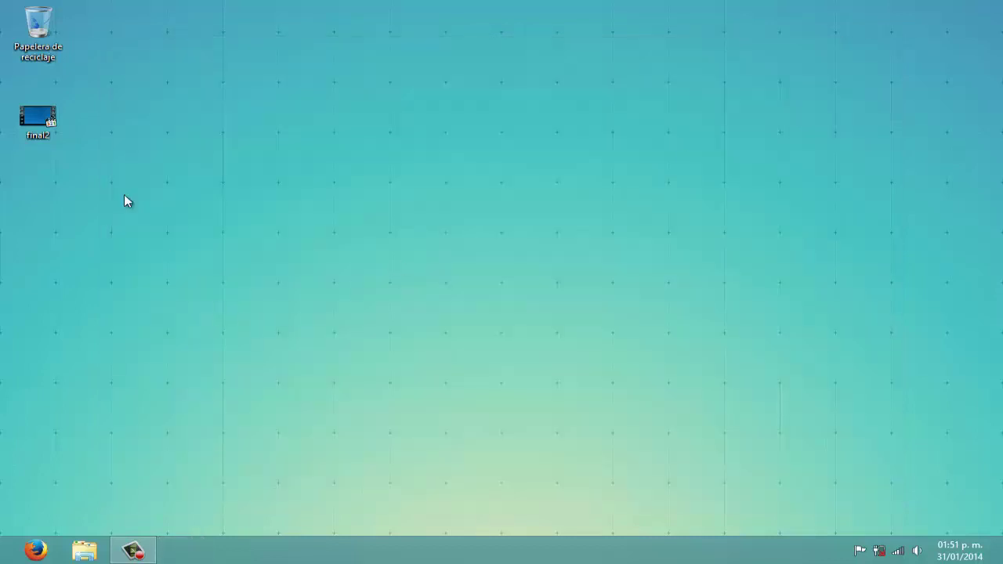
Move the final2 video icon toward the middle of the desktop and open iTunes
left_click_drag(38, 118, 416, 315)
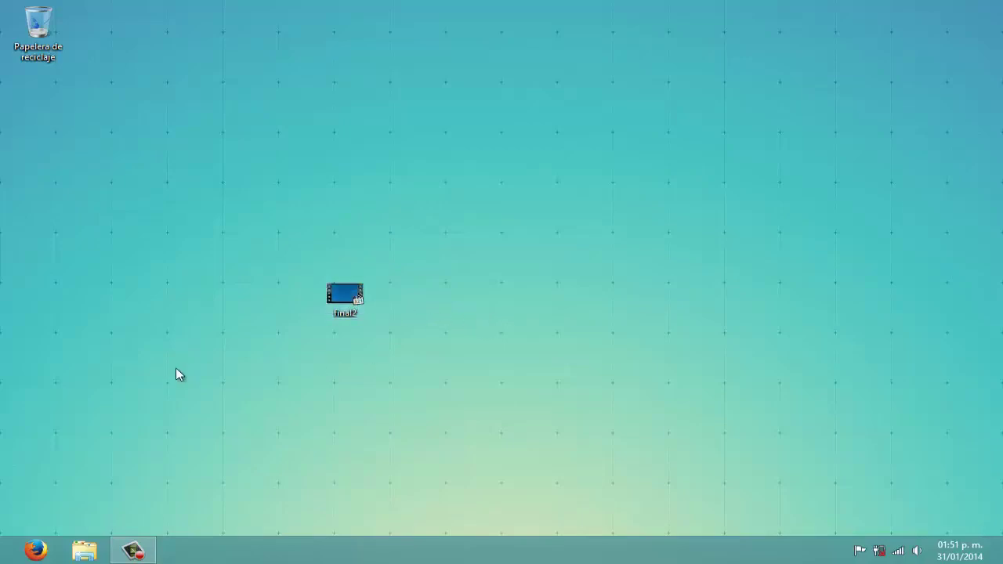
left_click(8, 557)
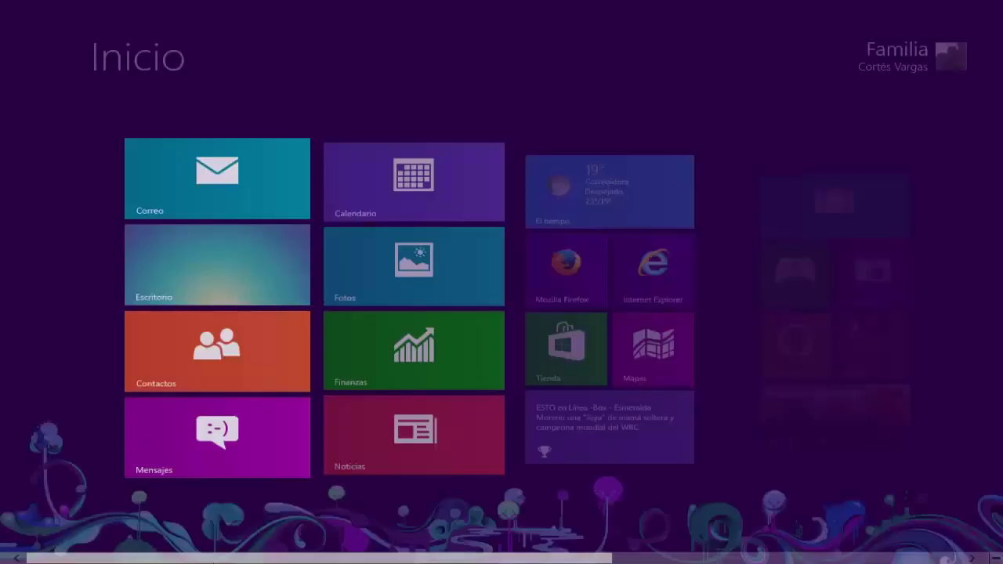
scroll(658, 558, "down", 5)
scroll(658, 558, "down", 1)
left_click(652, 285)
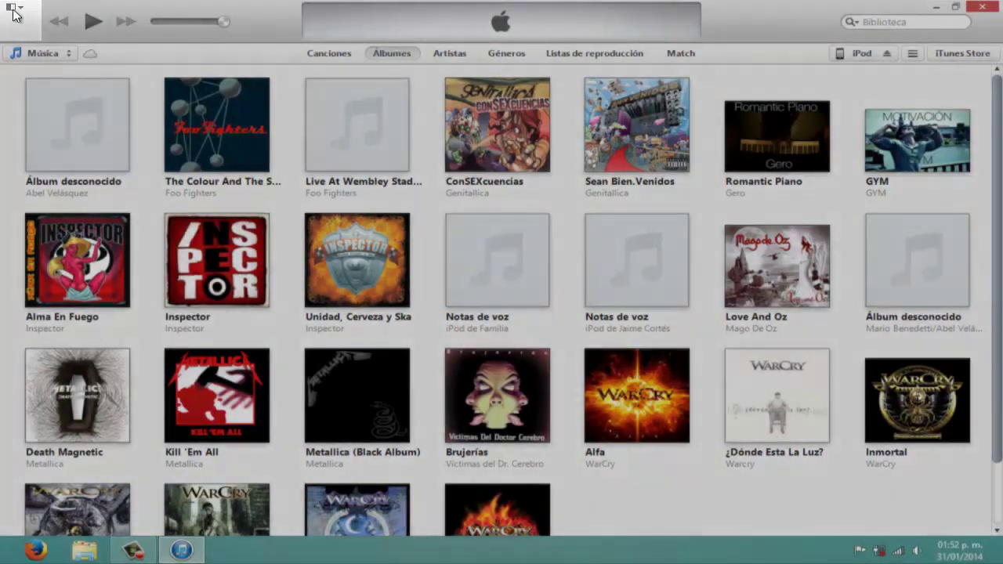
Add the final2 video from the desktop to the iTunes library and display the Vídeos library
left_click(13, 10)
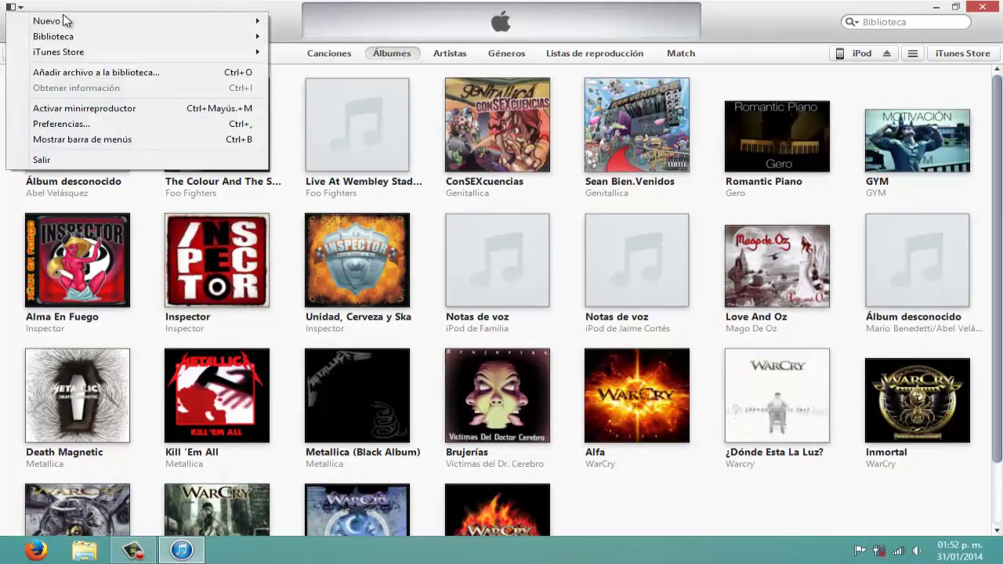
left_click(174, 74)
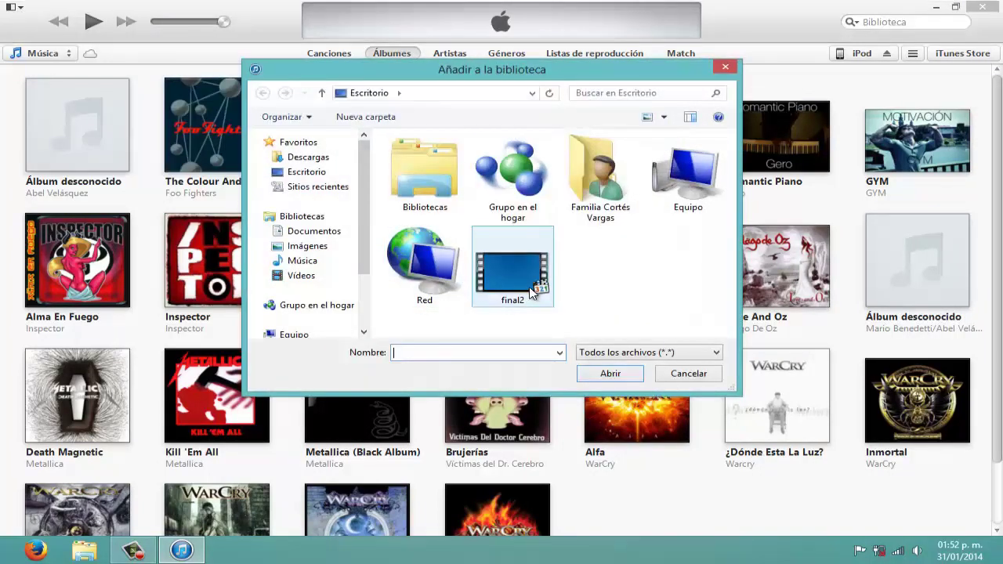
left_click(532, 292)
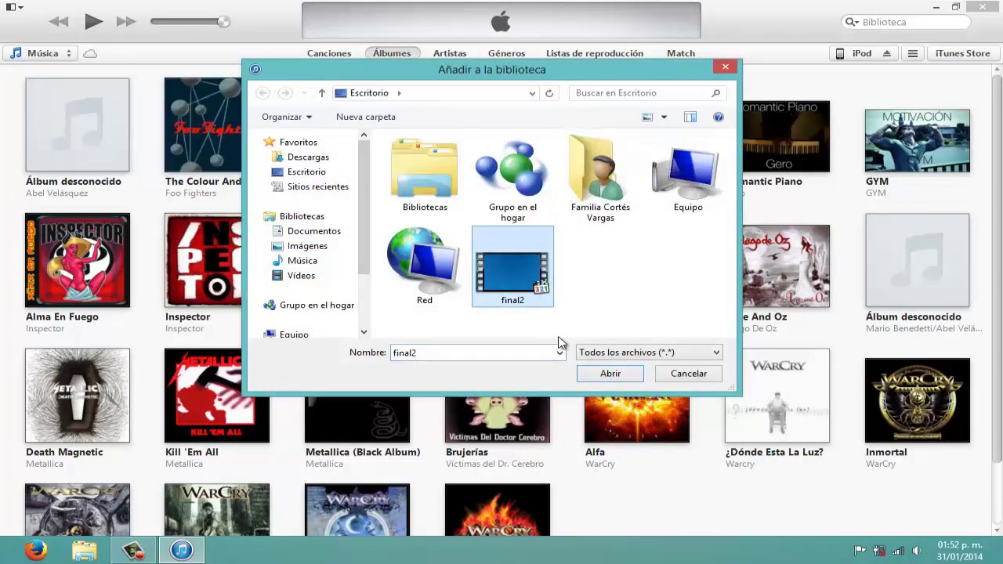
left_click(608, 374)
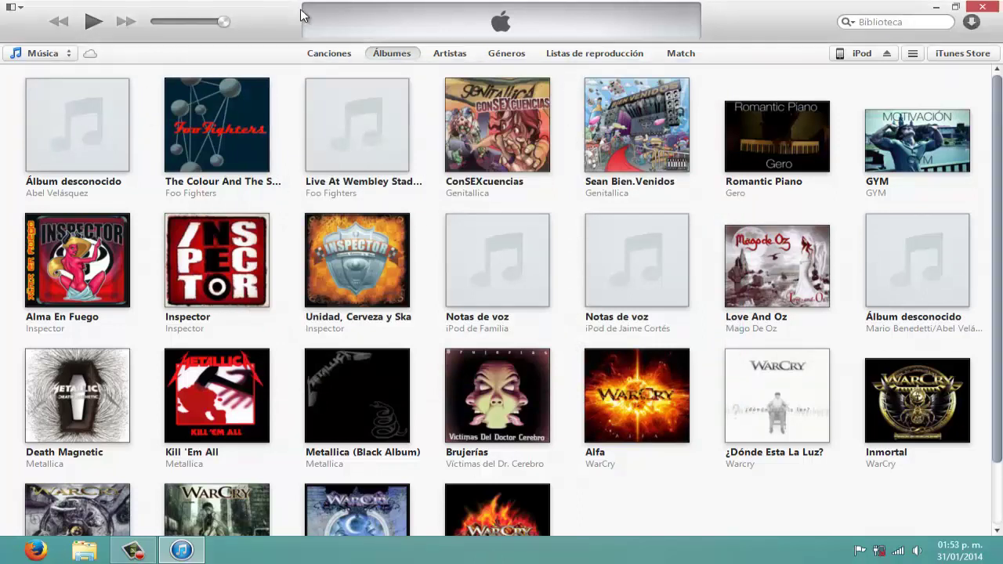
left_click(49, 55)
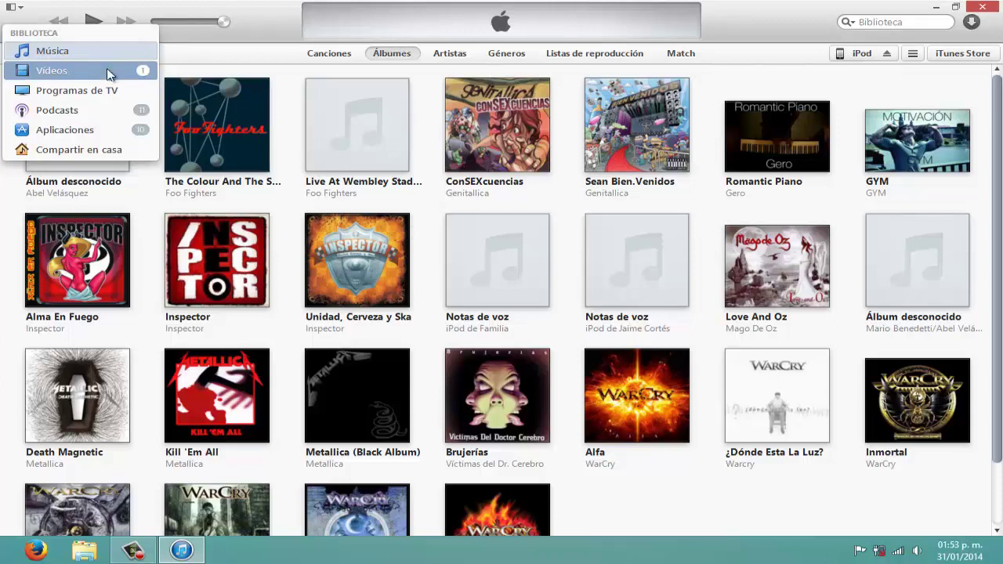
left_click(63, 72)
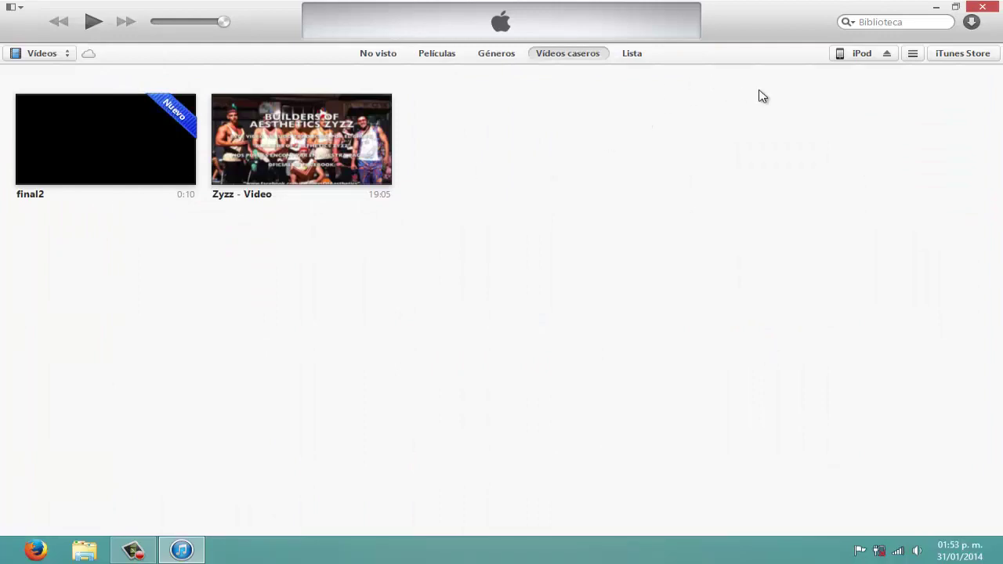
Open the video sync settings of the connected iPod
left_click(854, 57)
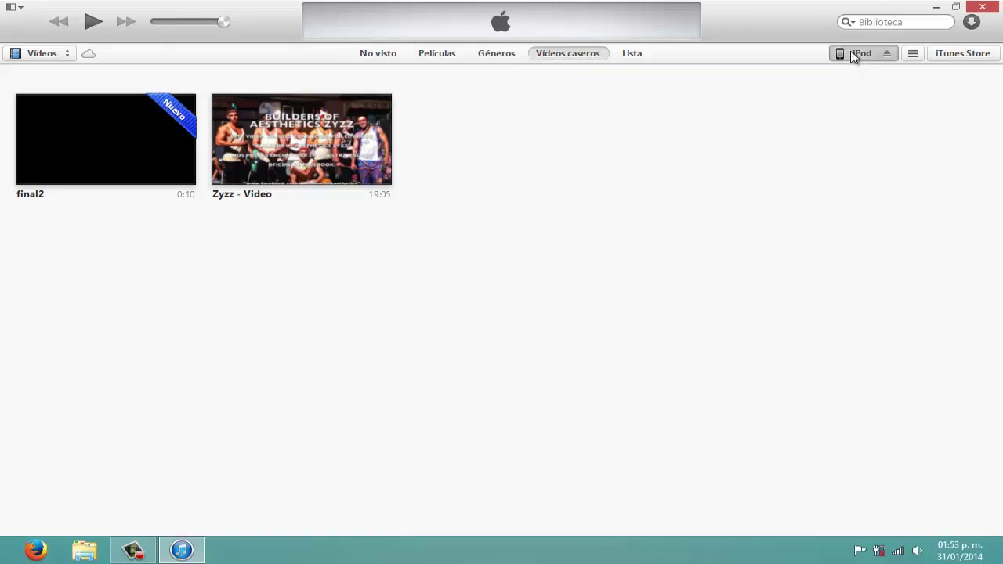
left_click(855, 57)
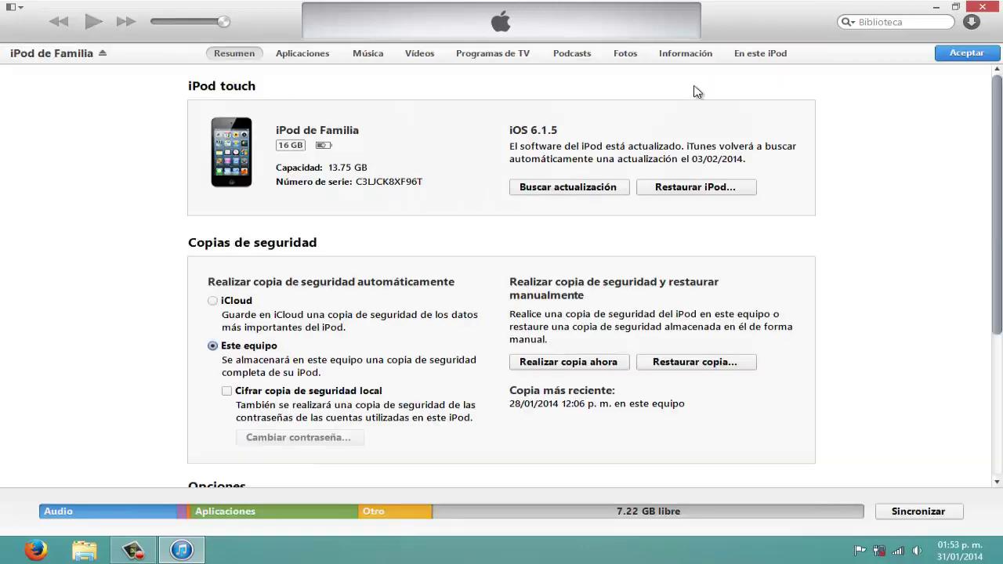
left_click(429, 60)
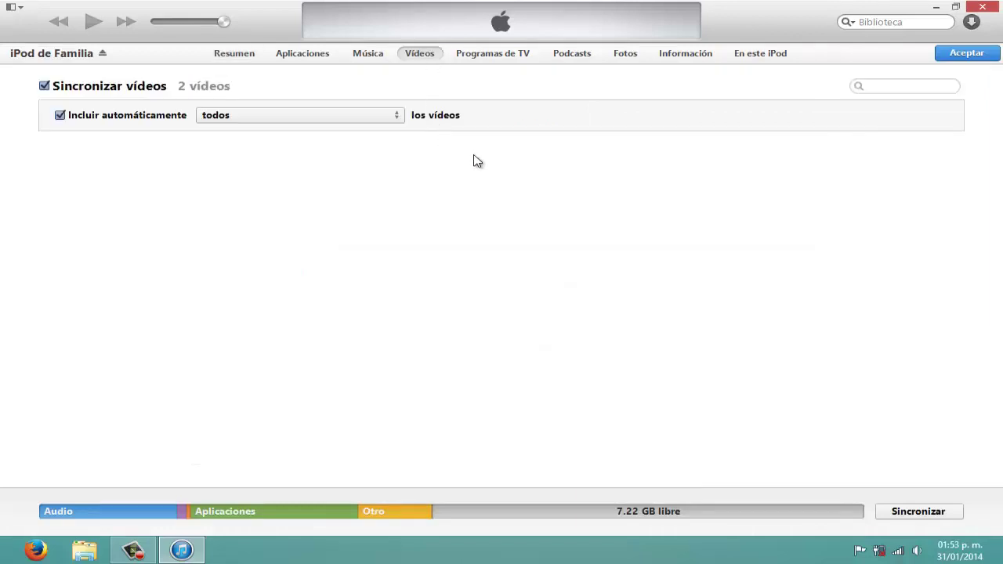
left_click(45, 87)
left_click(619, 224)
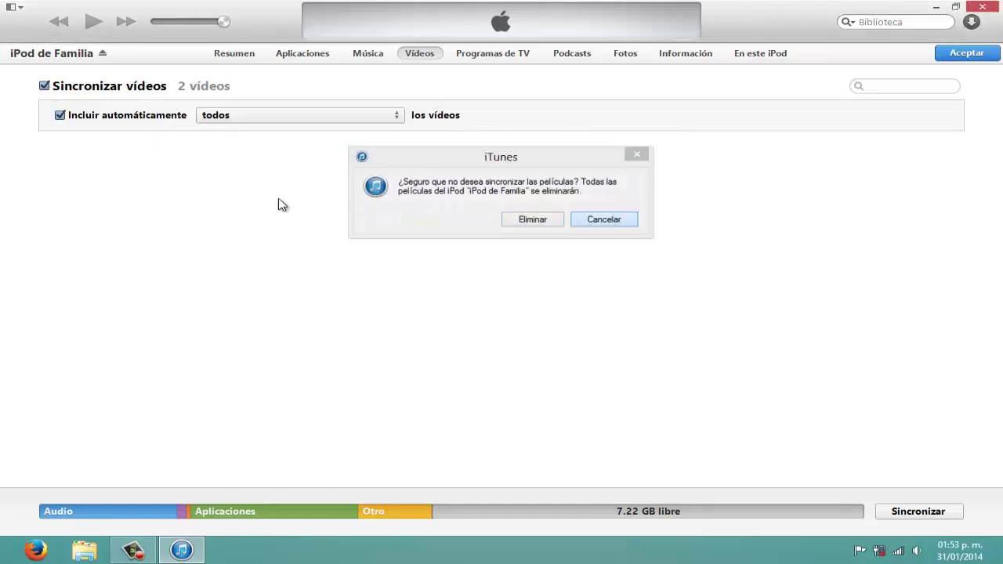
left_click(129, 124)
left_click(149, 122)
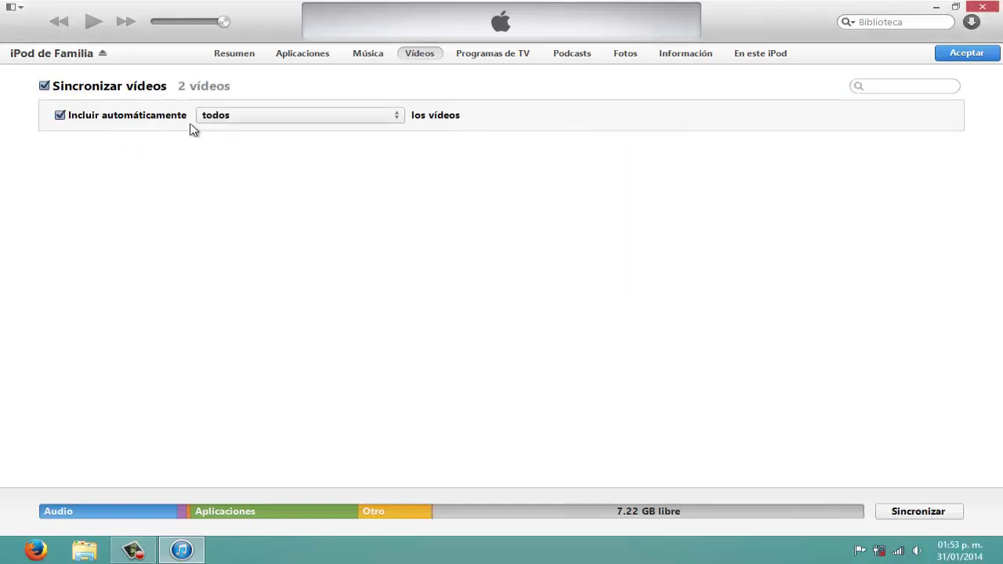
left_click(243, 124)
left_click(743, 261)
Start syncing all videos to the iPod, return to the library and cancel the synchronization
left_click(919, 512)
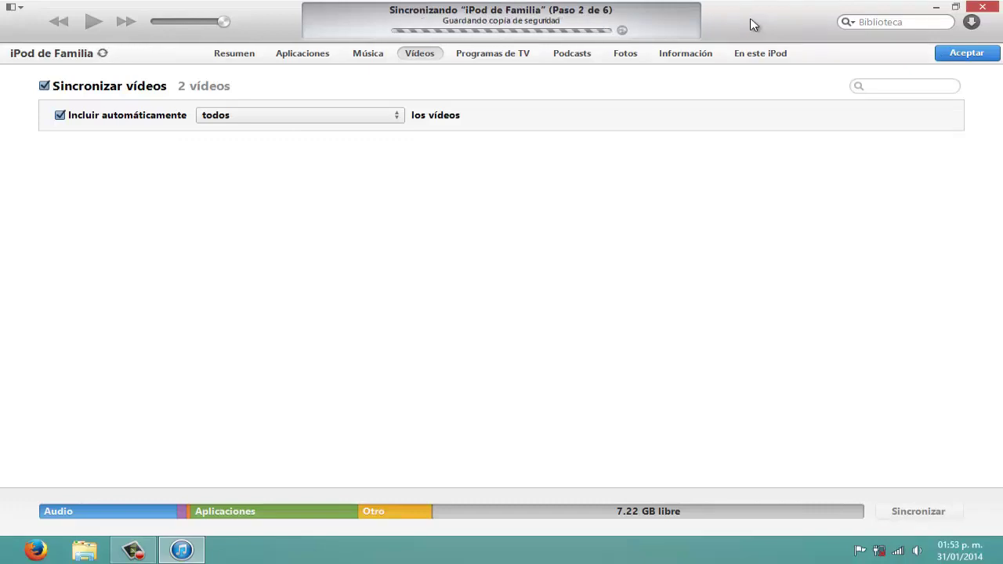
left_click(966, 53)
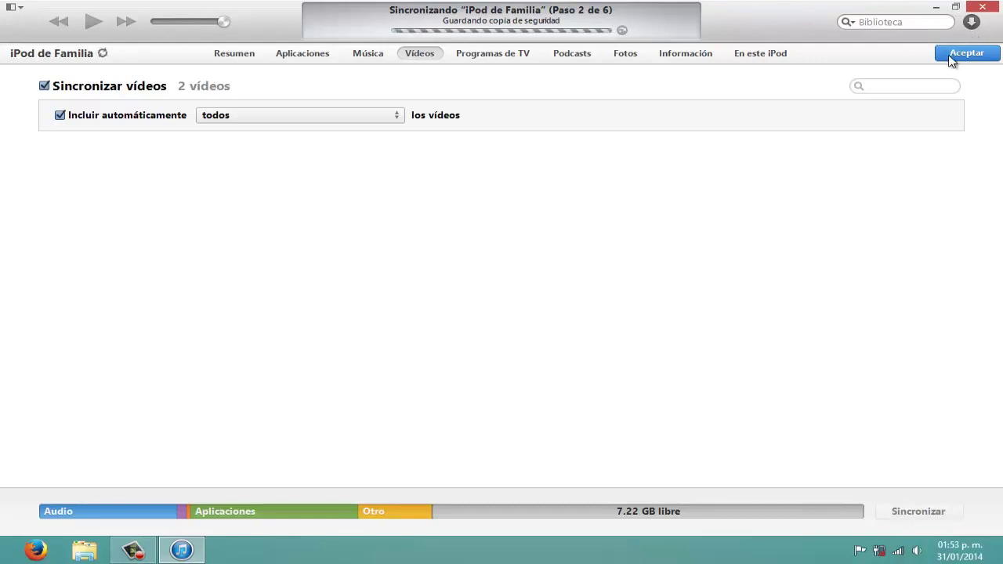
left_click(622, 30)
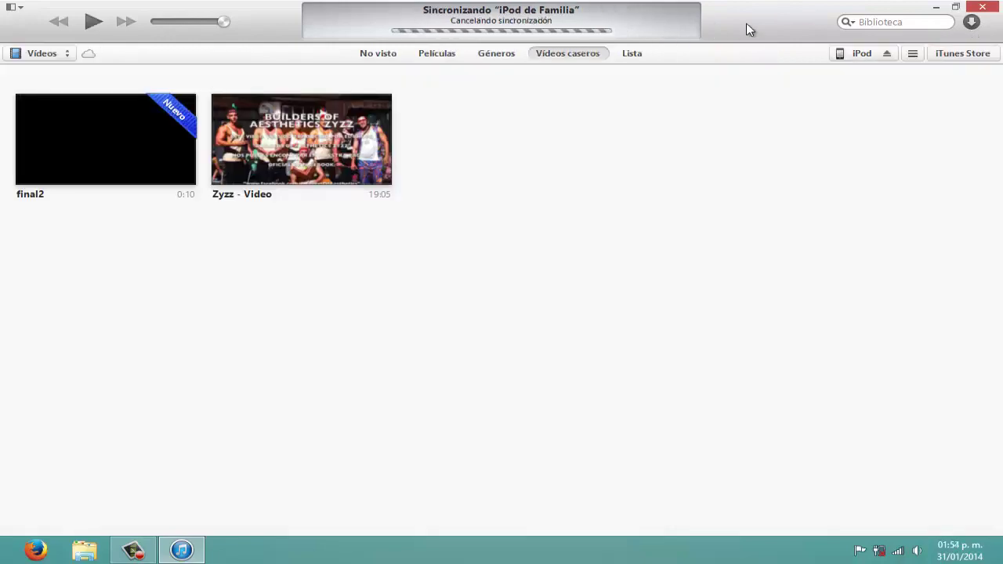
Close iTunes and move the final2 video icon back below the recycle bin on the desktop
left_click(983, 7)
left_click_drag(352, 298, 47, 213)
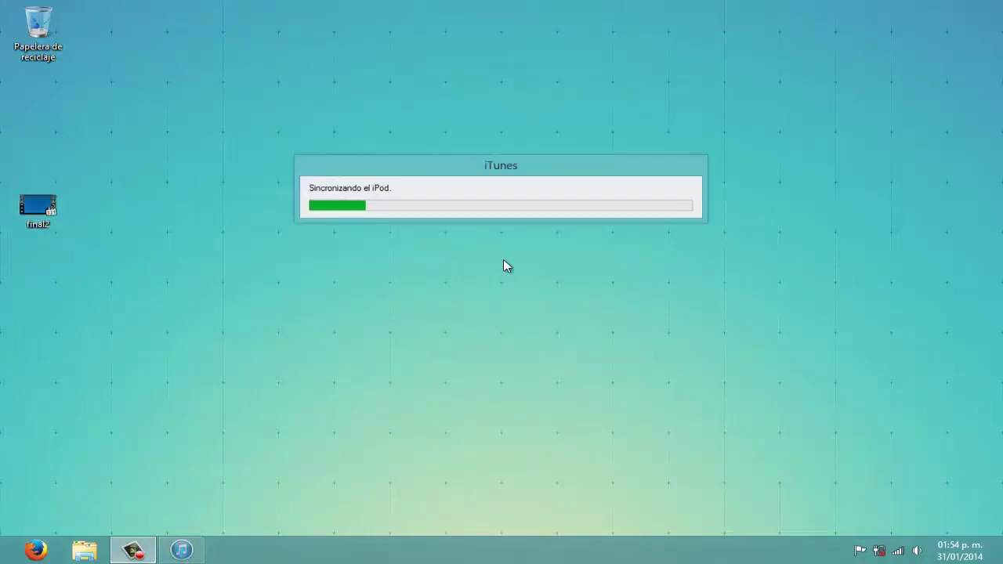